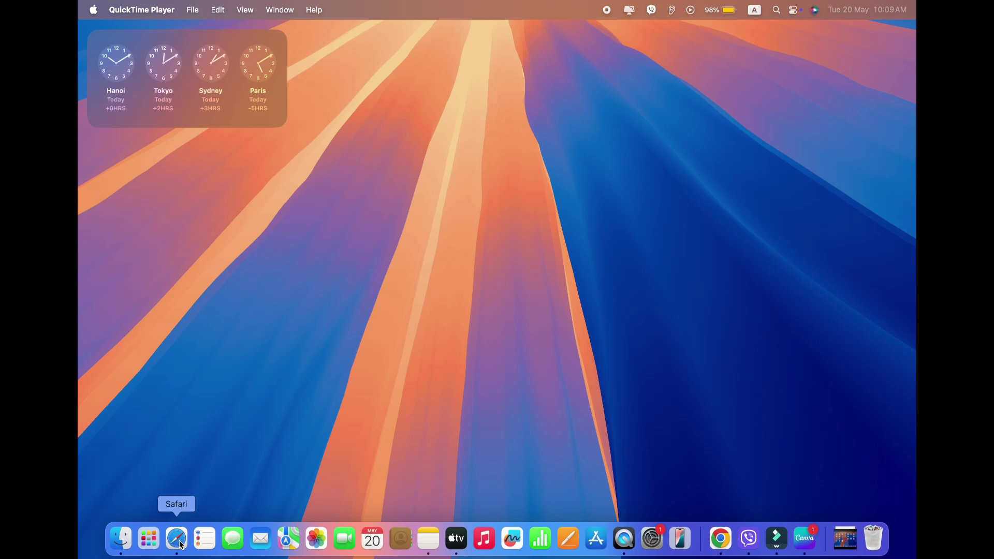
- Launch Safari from the Dock to reach the PS Remote Play page
left_click(178, 541)
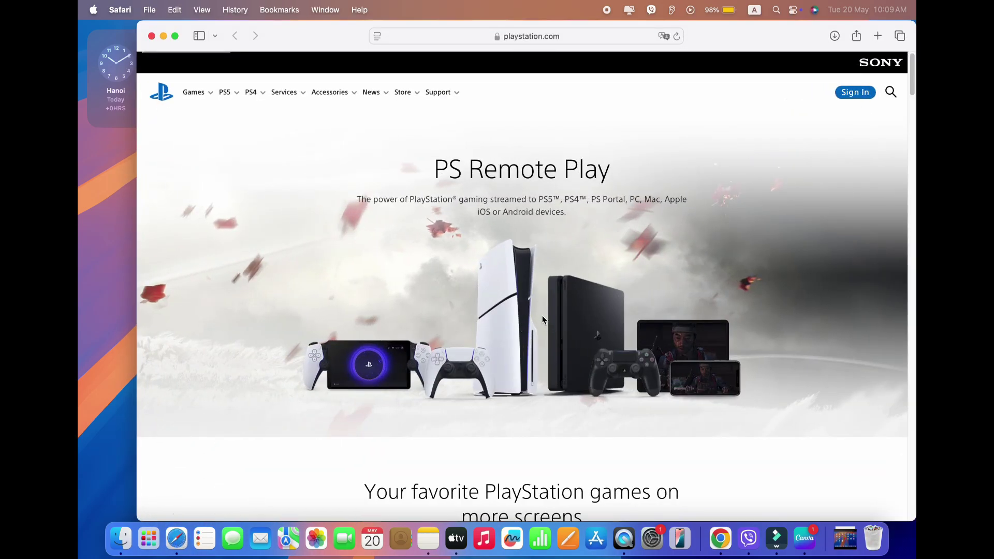
scroll(545, 326, "down", 3)
scroll(542, 311, "down", 5)
scroll(542, 308, "down", 5)
scroll(542, 307, "down", 3)
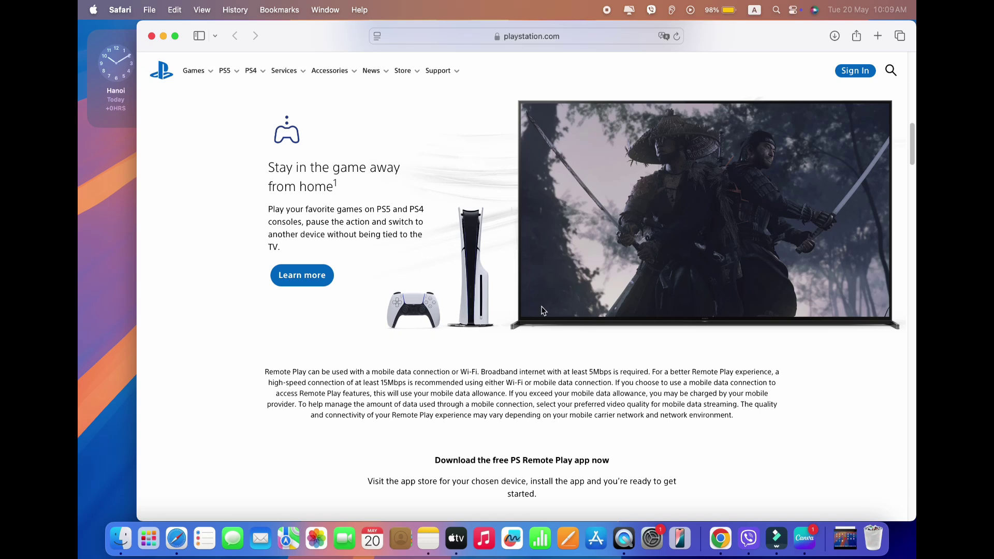
scroll(547, 312, "down", 5)
scroll(552, 315, "down", 4)
scroll(553, 317, "down", 5)
scroll(554, 316, "down", 5)
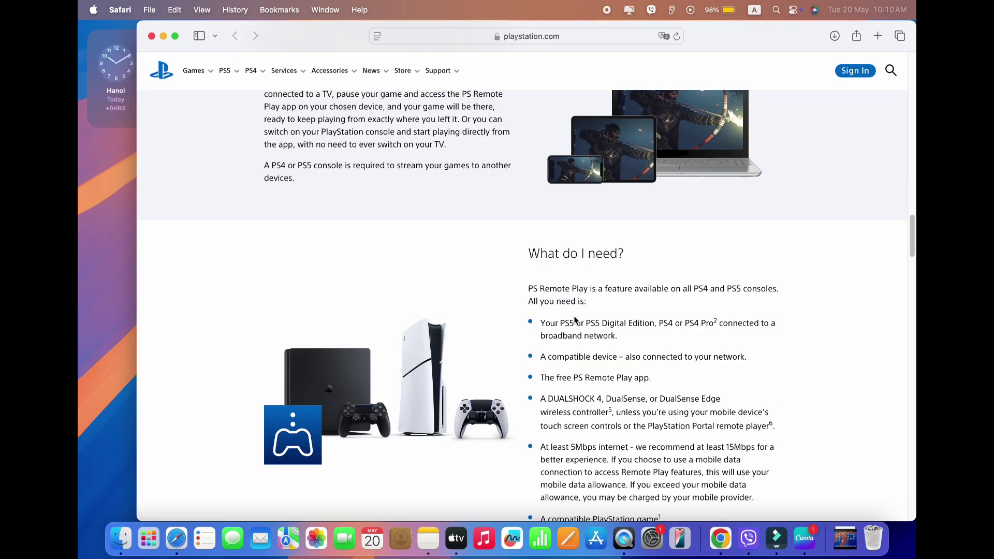
scroll(573, 318, "down", 3)
scroll(602, 328, "down", 3)
scroll(608, 329, "down", 4)
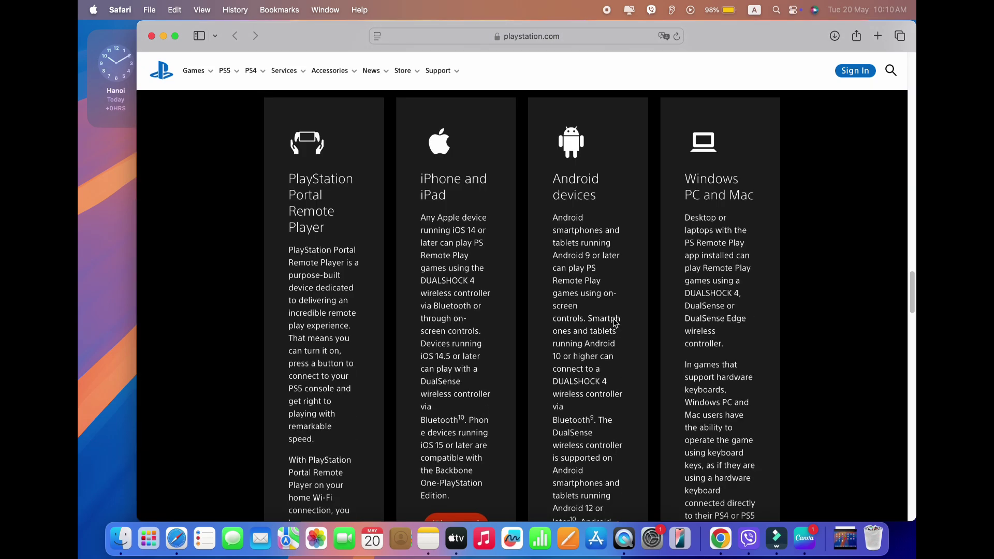
scroll(613, 323, "down", 3)
scroll(718, 317, "down", 1)
scroll(729, 318, "down", 2)
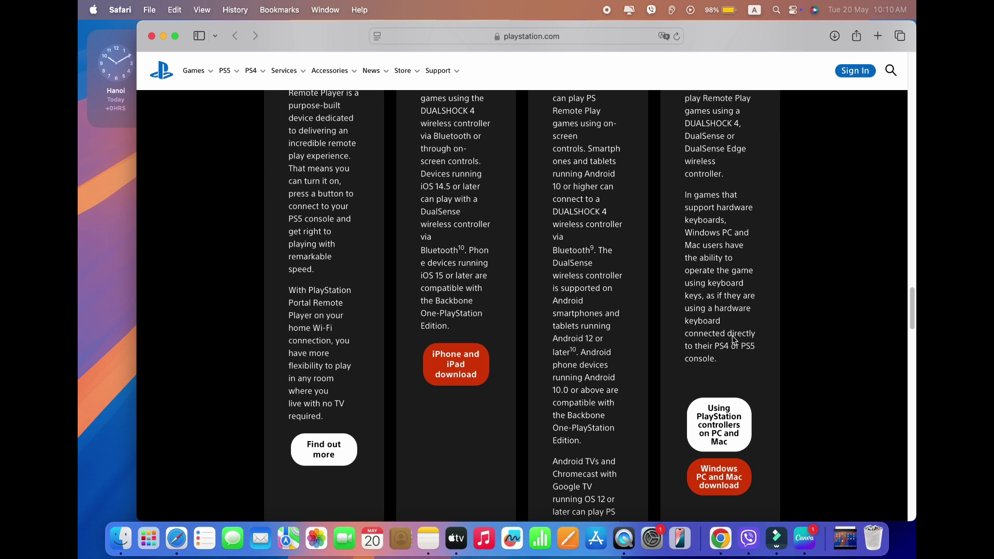
scroll(734, 341, "down", 2)
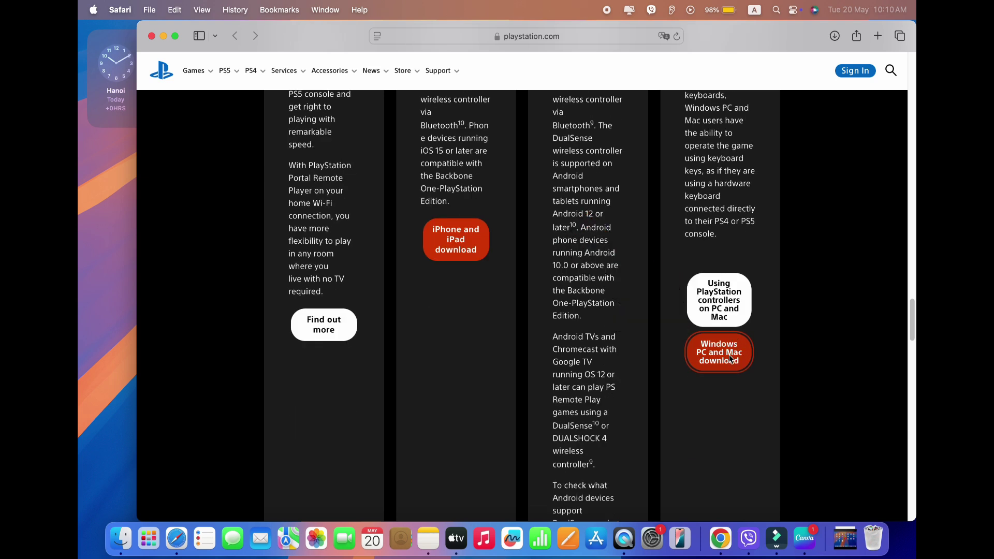
- Download the PS Remote Play installer for Mac after agreeing to the license agreement
left_click(729, 355)
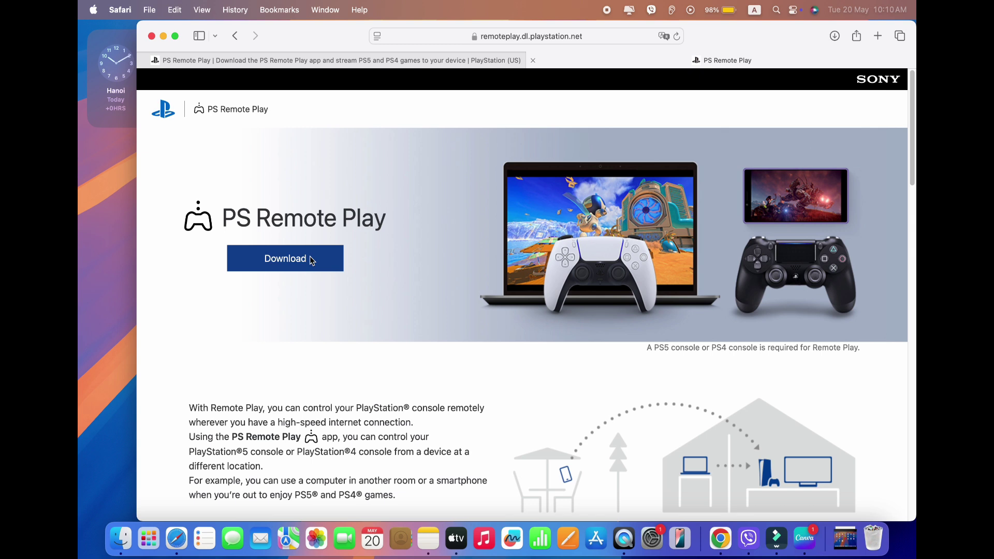
left_click(312, 260)
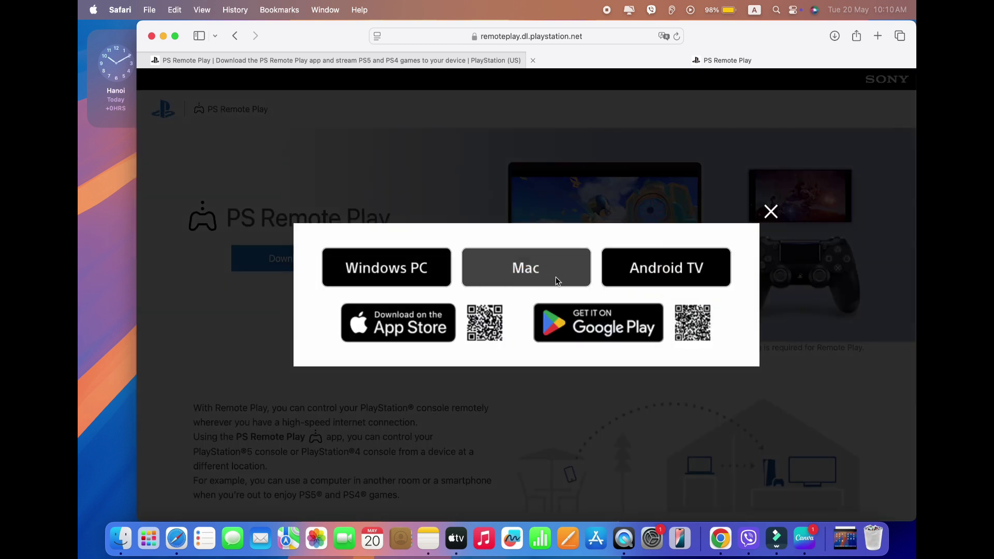
left_click(541, 277)
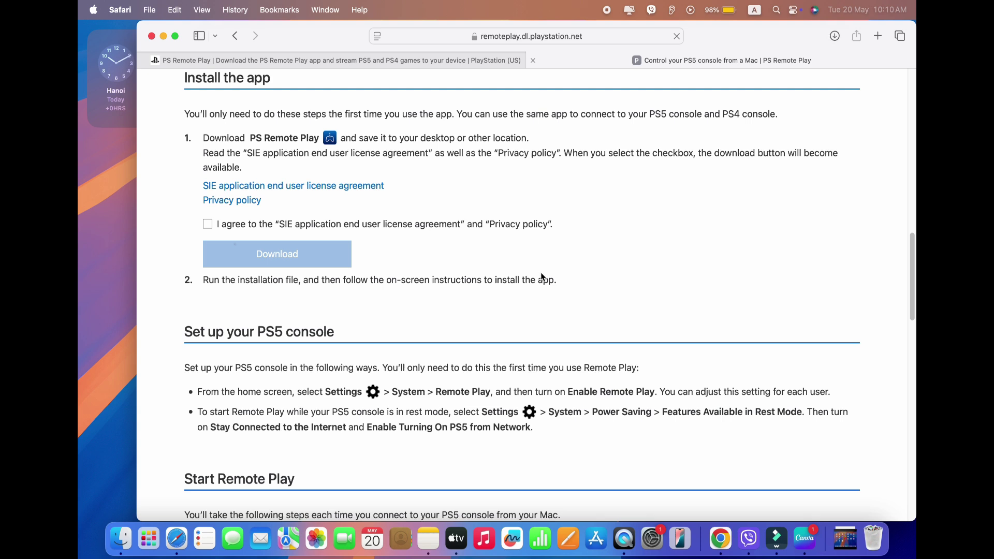
left_click(208, 225)
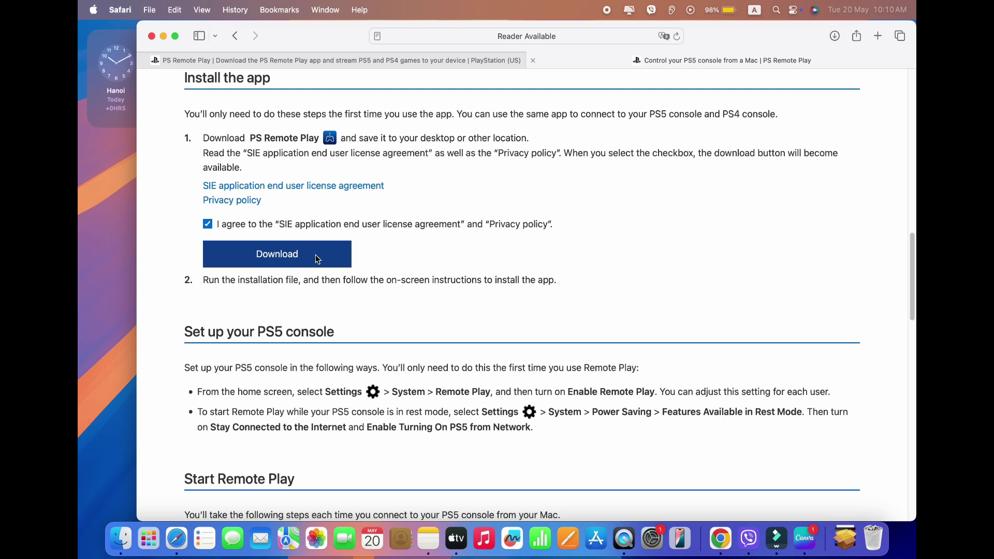
left_click(835, 37)
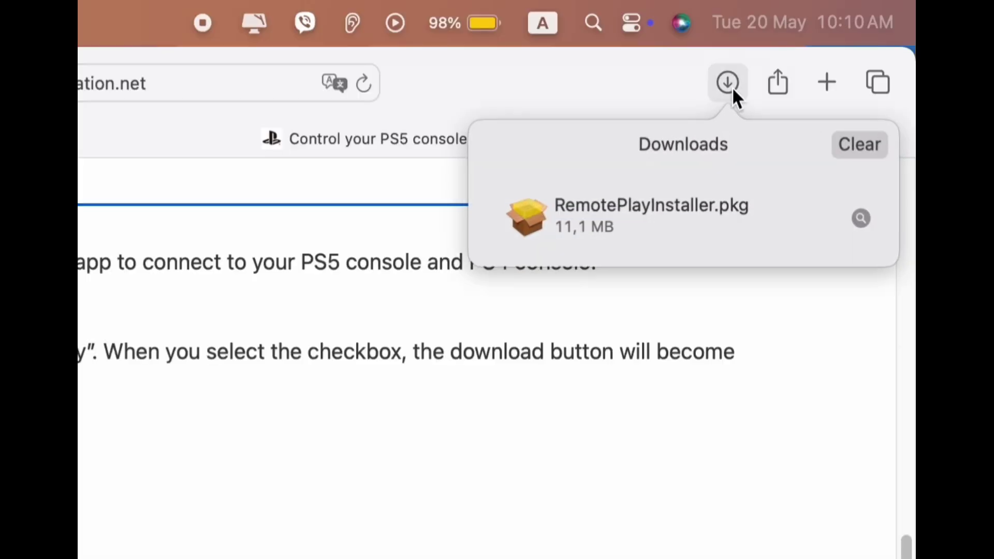
- Launch RemotePlayInstaller.pkg from Safari's Downloads popover
left_click(644, 214)
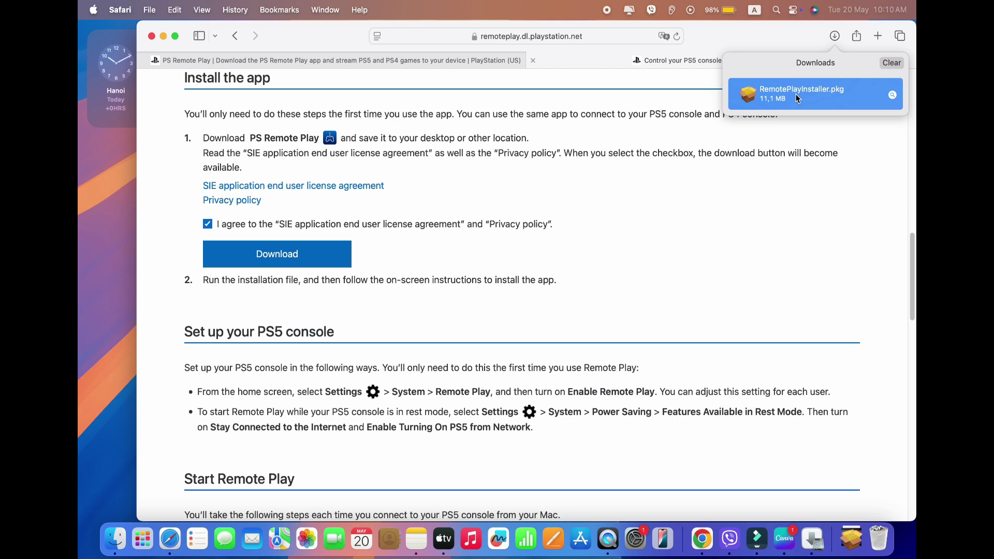
double_click(795, 99)
- Run the standard PS Remote Play installation on Macintosh HD, authorising with the account password
left_click(163, 36)
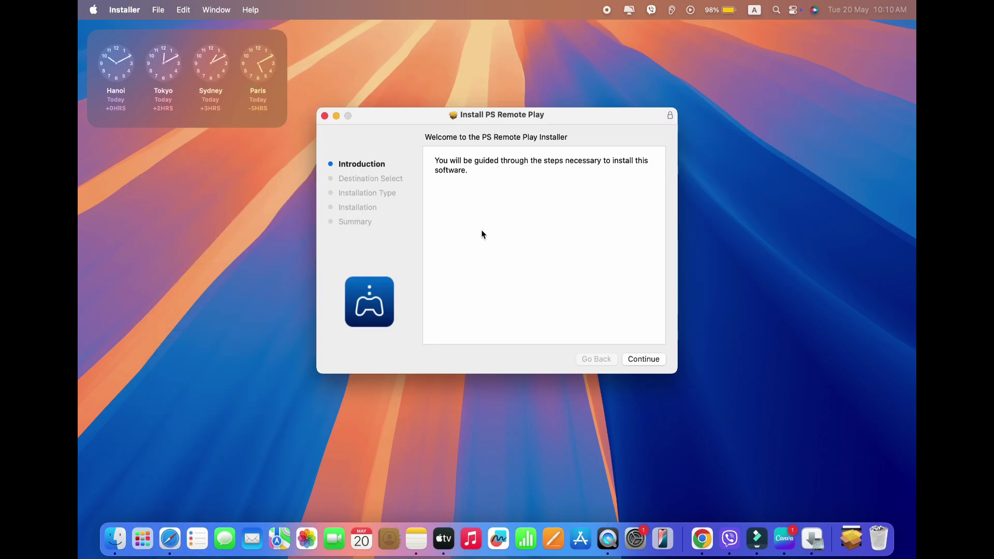
left_click(643, 358)
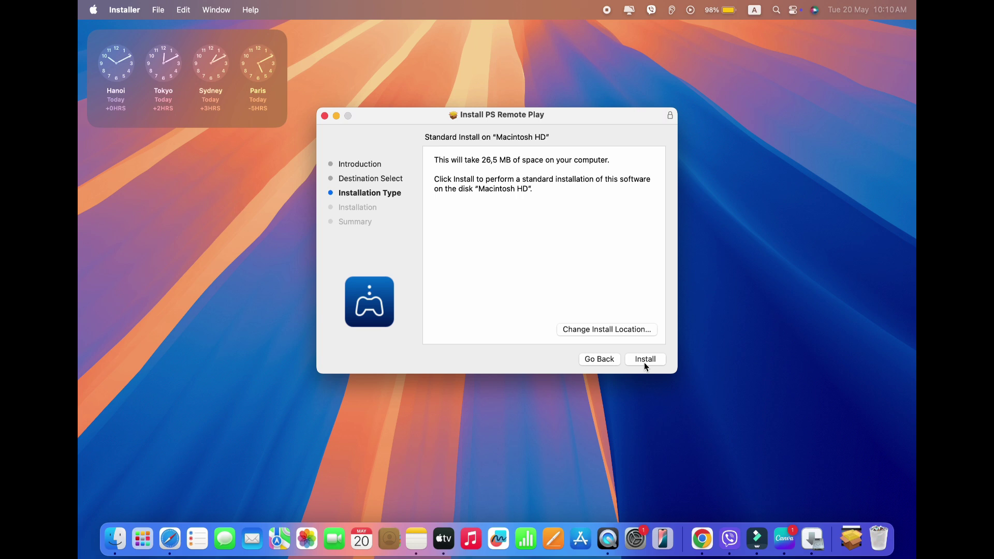
left_click(644, 362)
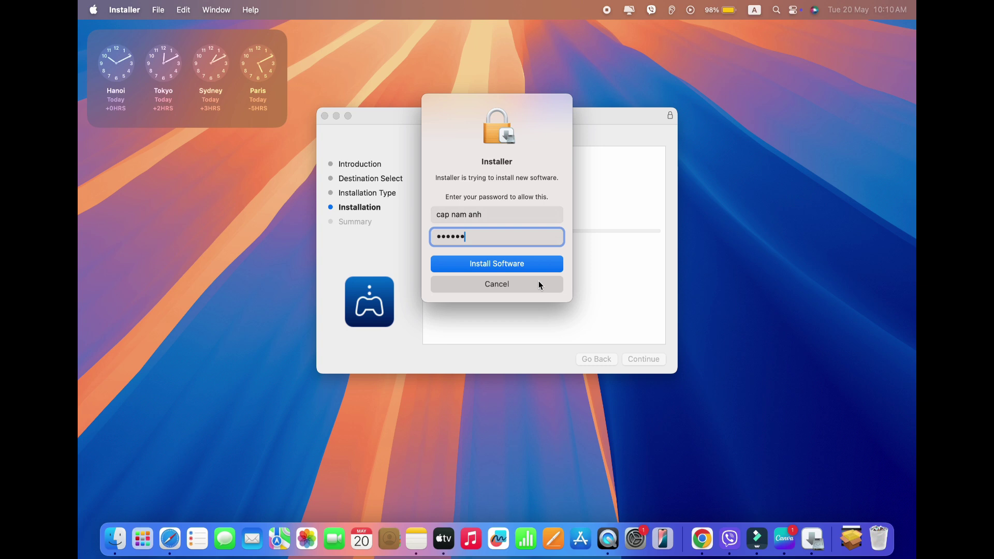
left_click(524, 263)
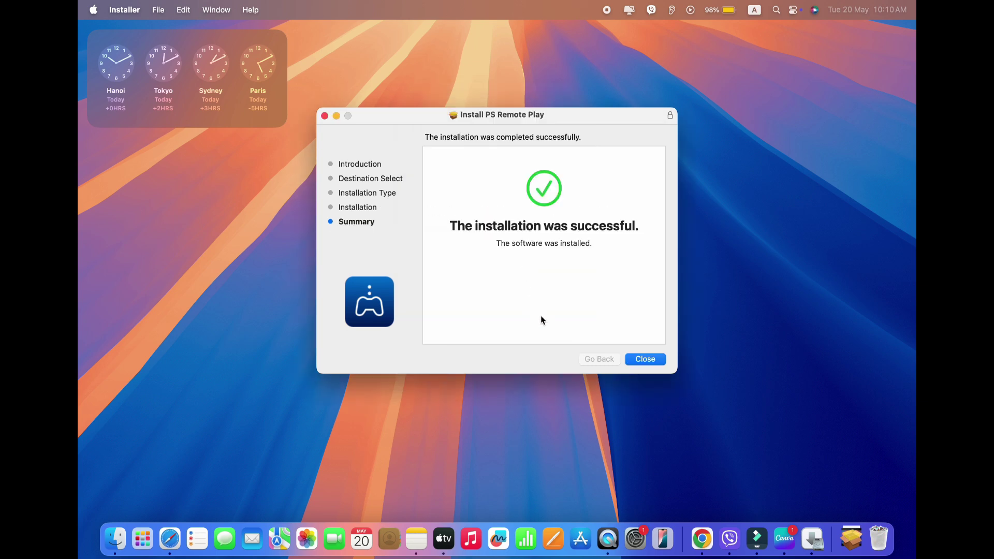
- Close the installer and move the installer package to the Trash
left_click(639, 360)
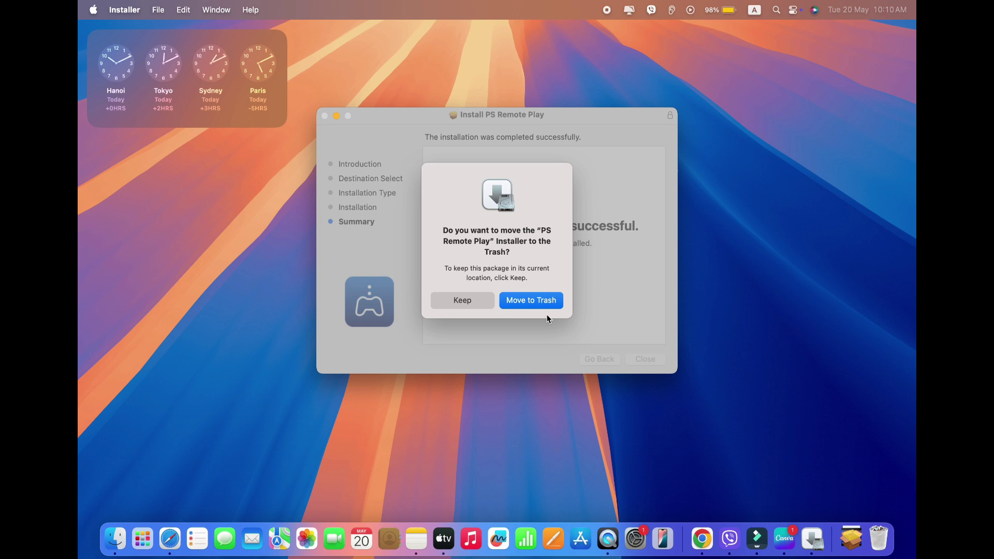
left_click(540, 305)
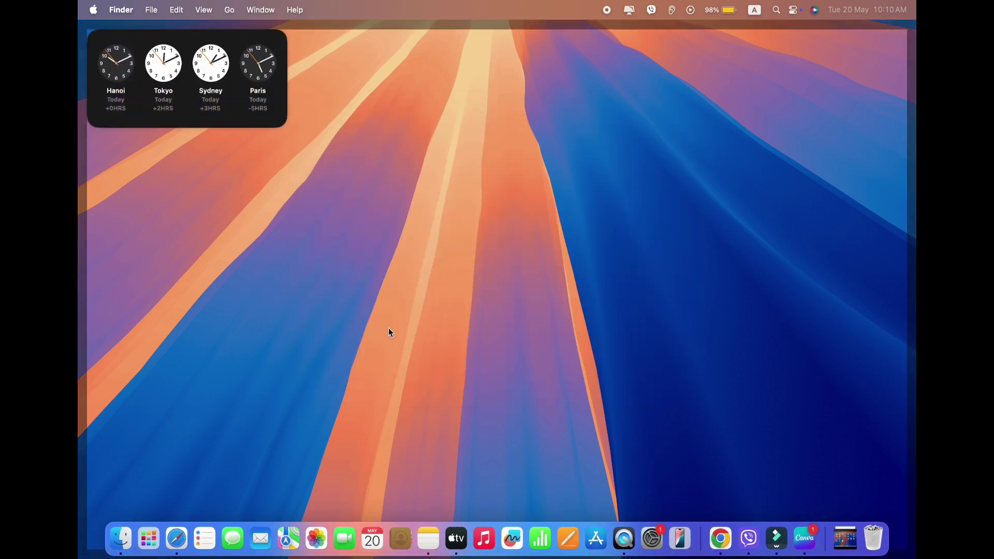
- Launch PS Remote Play from the Launchpad app grid
left_click(148, 538)
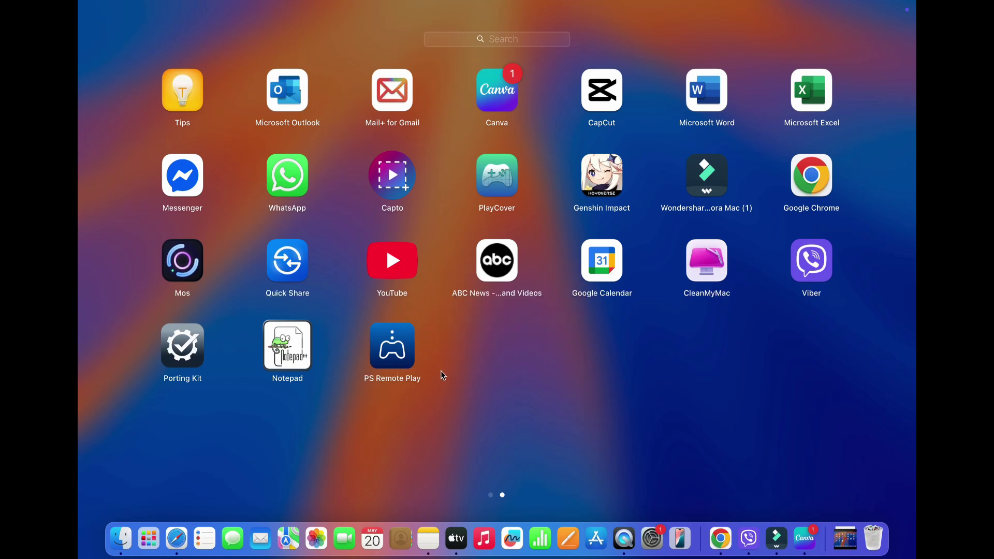
left_click(403, 357)
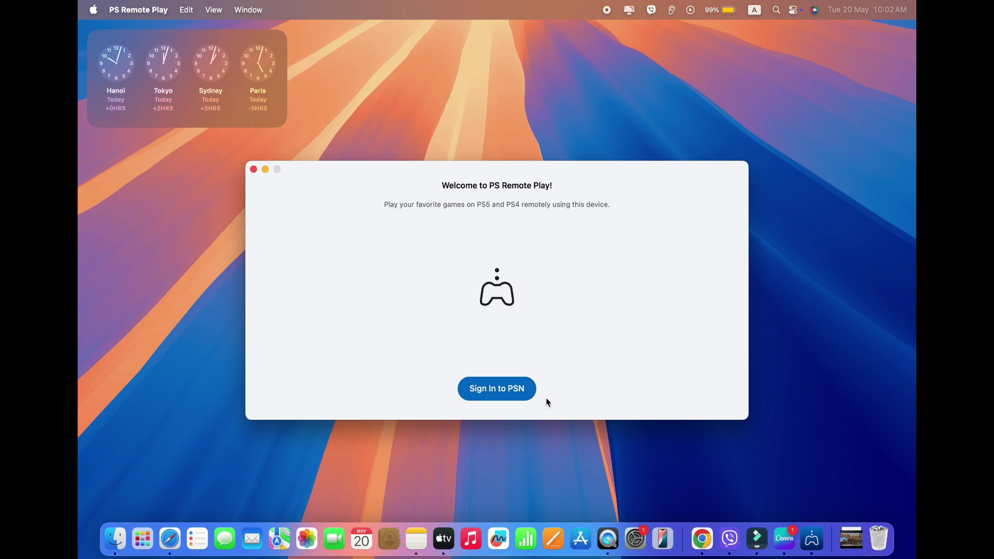
- Sign in to PSN with the Sign-In ID, pasted password and verification code
left_click(519, 387)
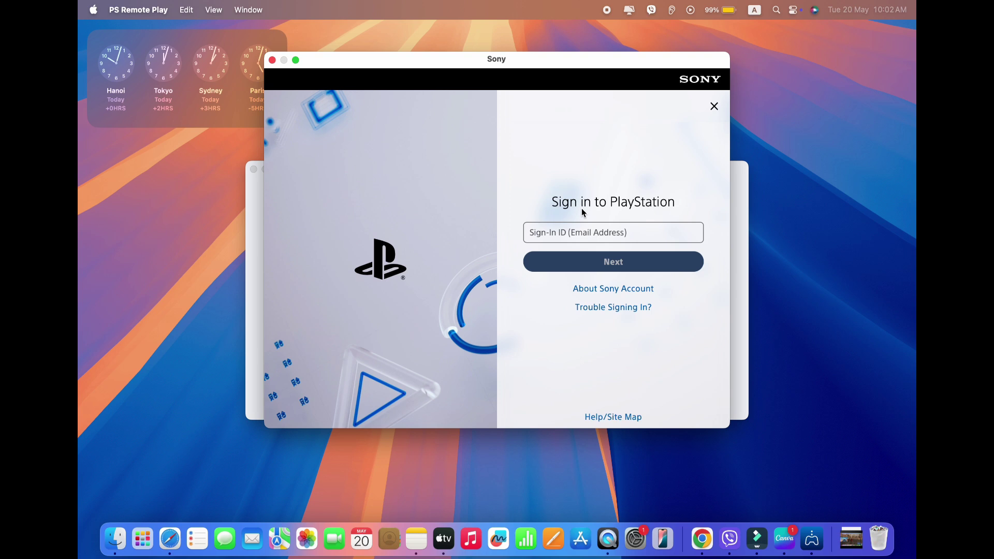
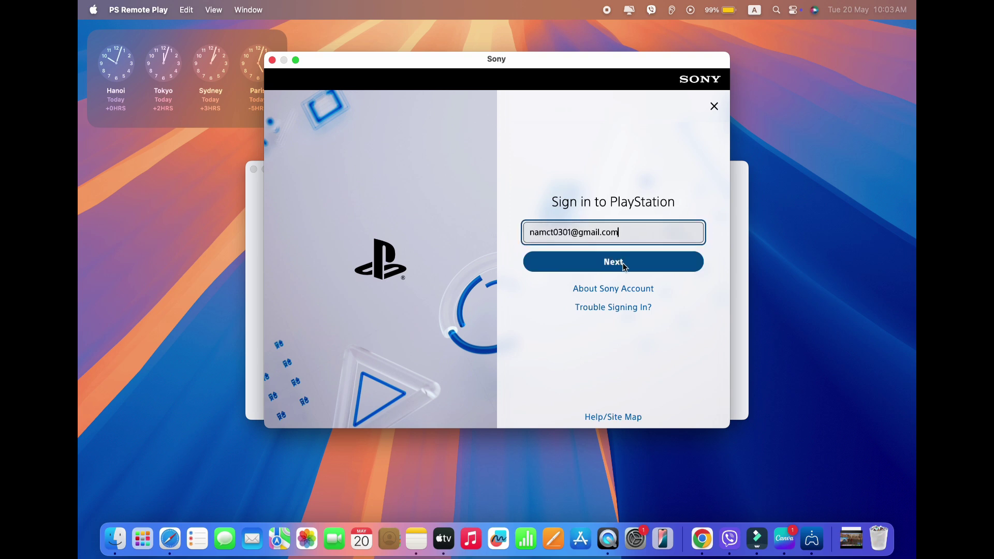
left_click(623, 266)
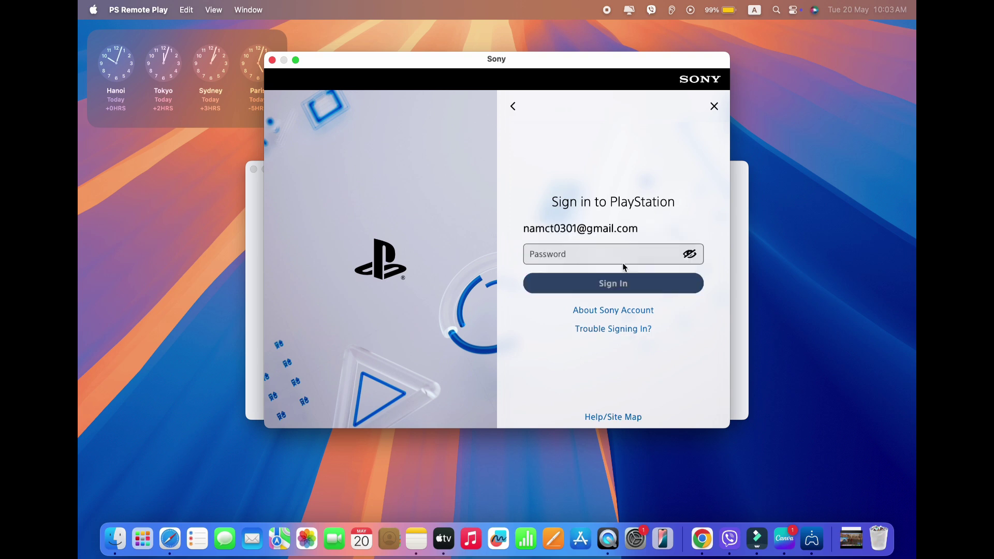
key("super+v")
key("Return")
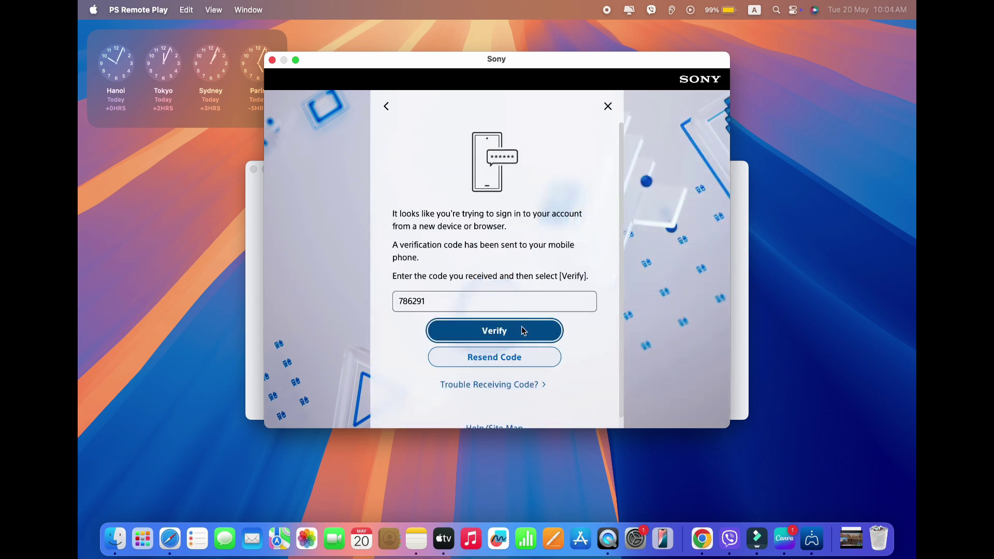
left_click(522, 330)
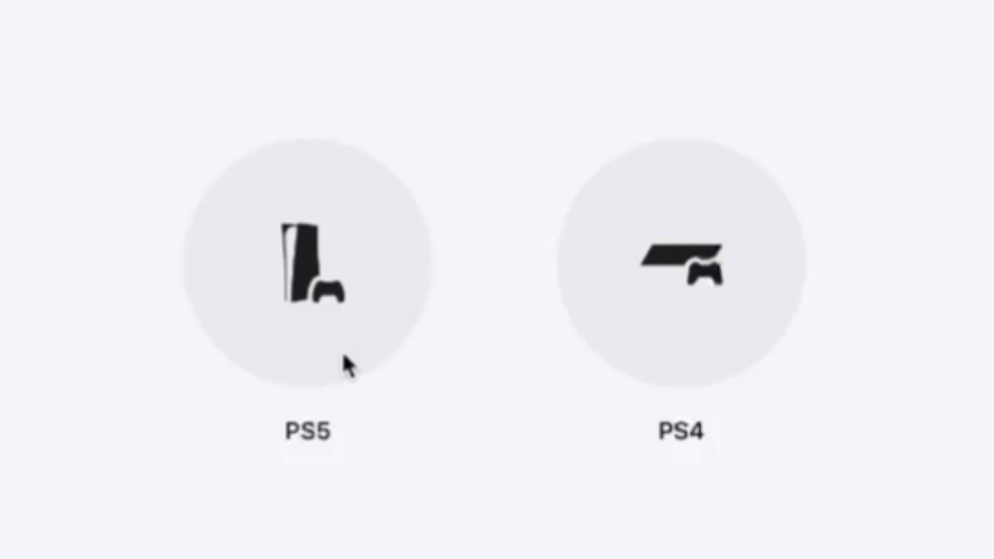
- Choose PS5 as the console to connect to and start the search
left_click(323, 270)
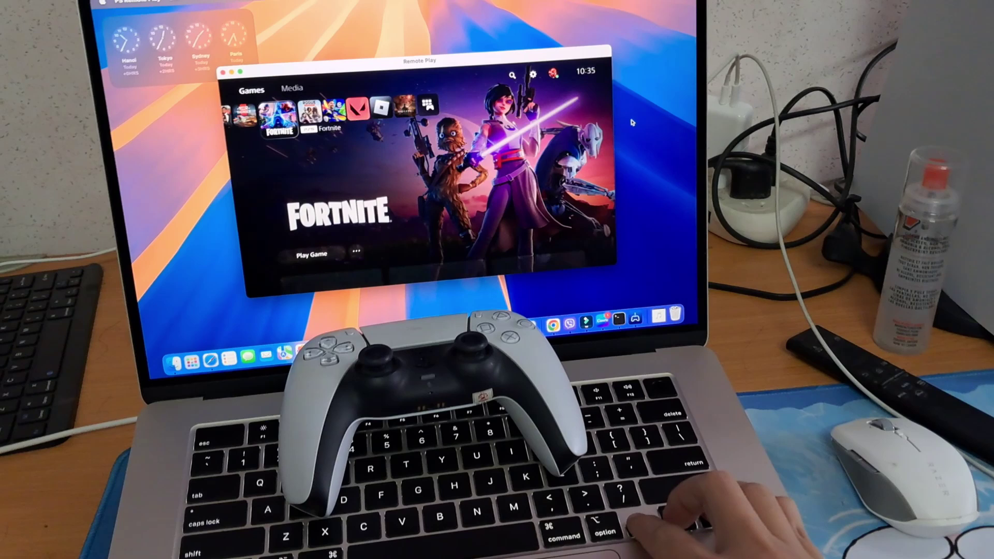
- Browse the PS5 game row past The Last of Us, Spider-Man 2 and 3on3 FreeStyle with the arrow keys
key("Left")
key("Left")
key("Left")
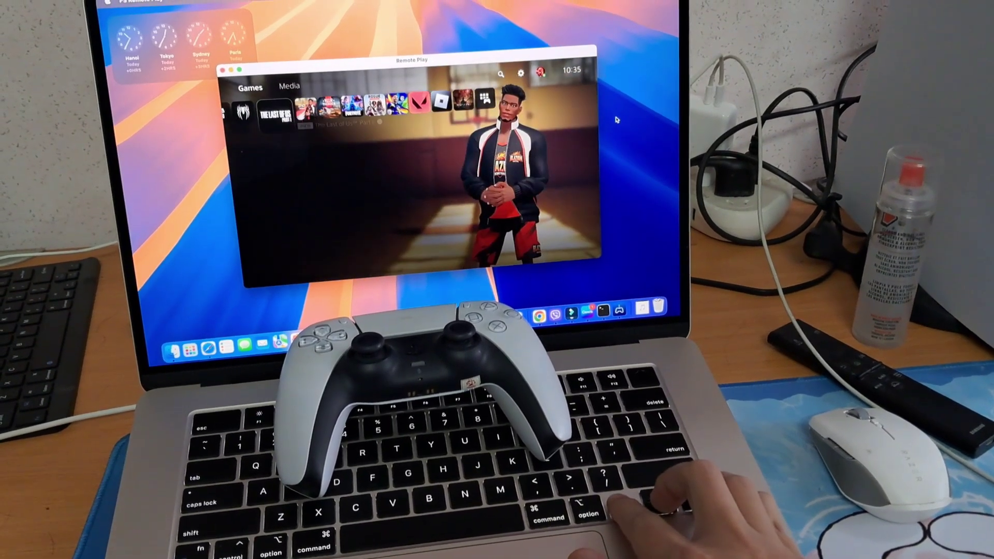
key("Left")
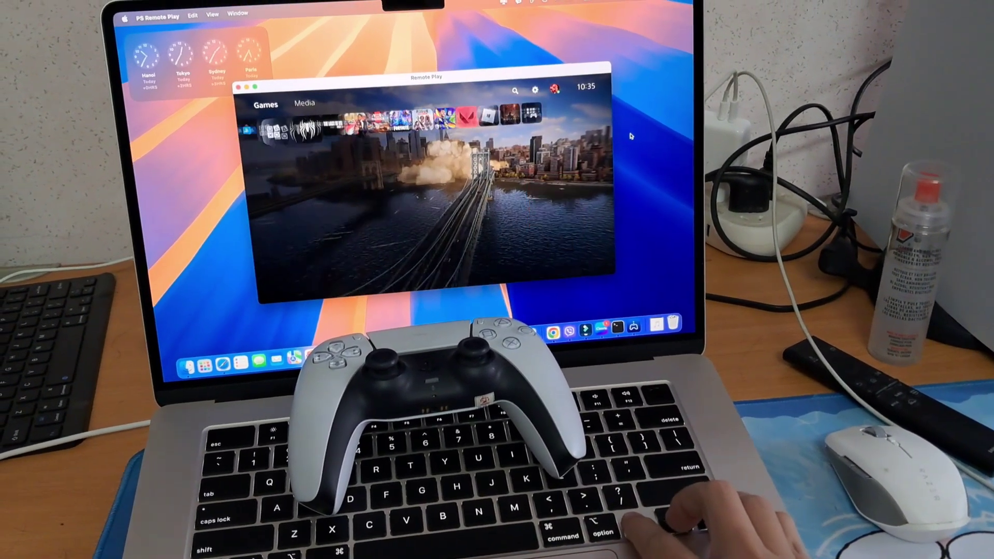
key("Left")
key("Right")
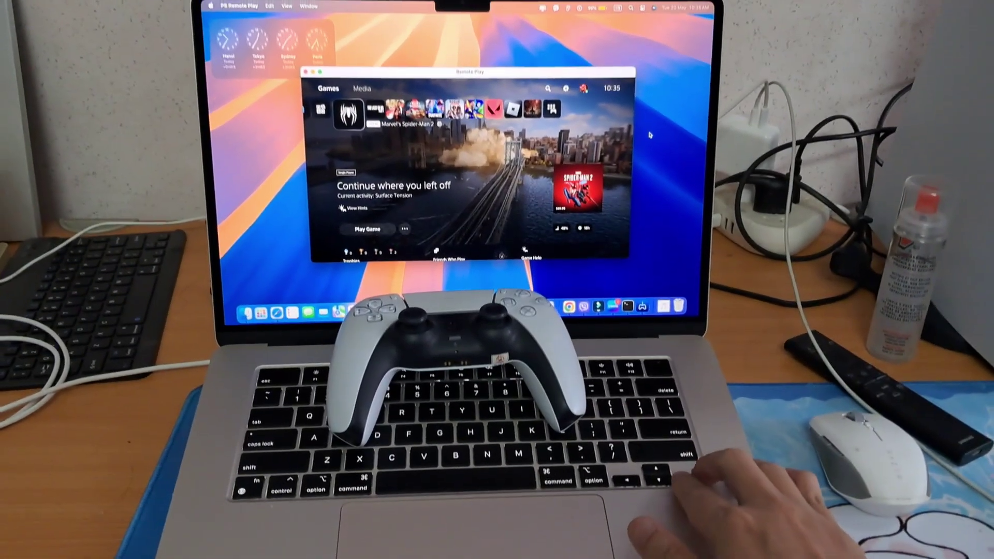
key("Right")
key("Right")
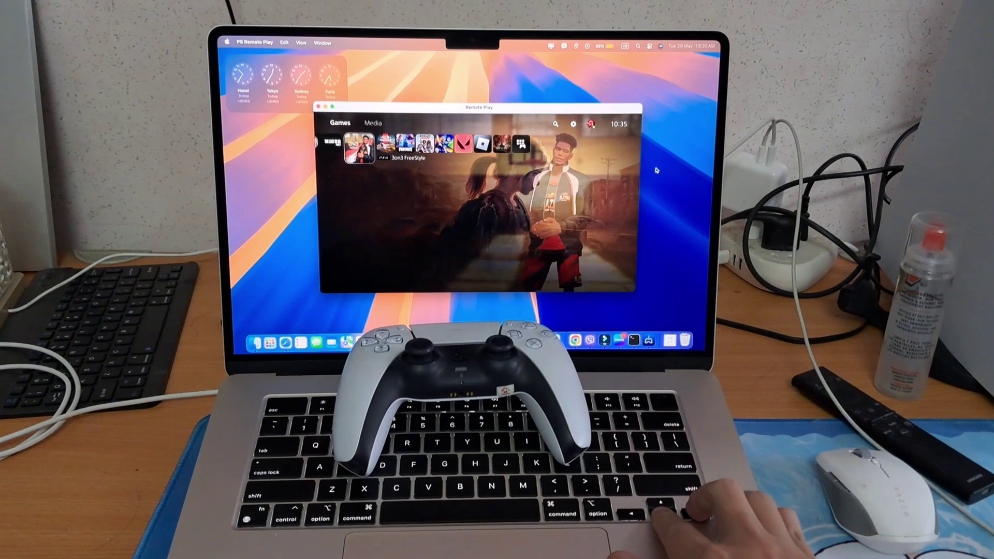
key("Right")
key("Right")
key("Right")
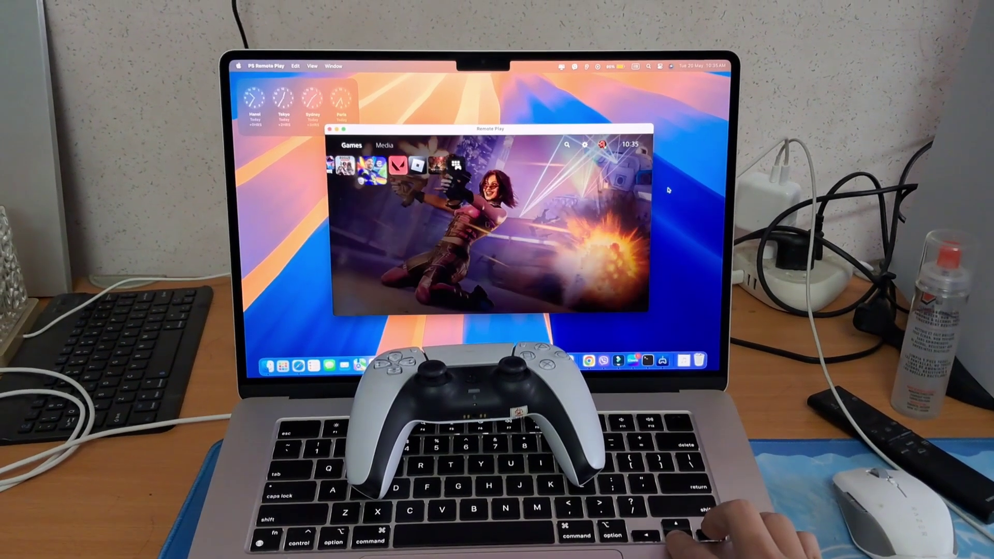
key("Right")
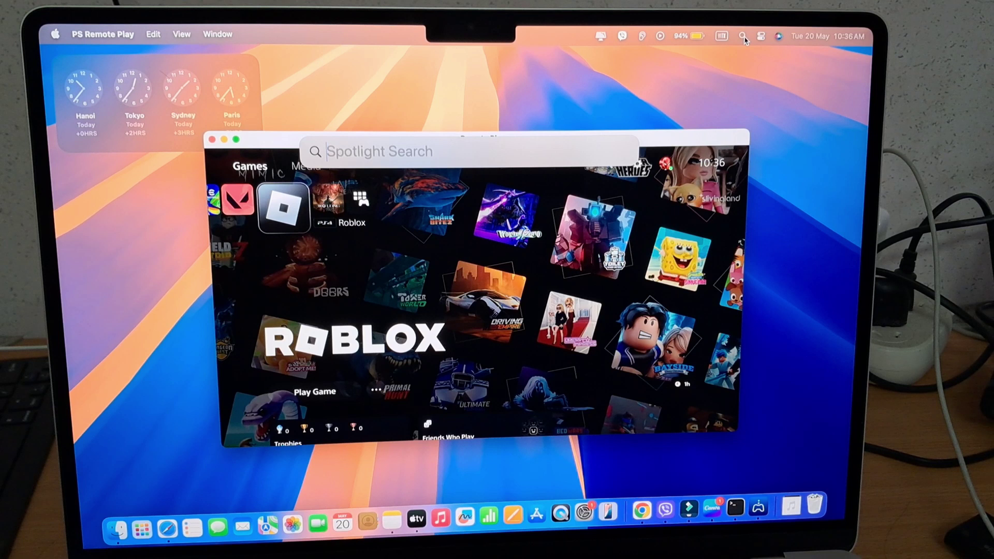
type("bluetooth")
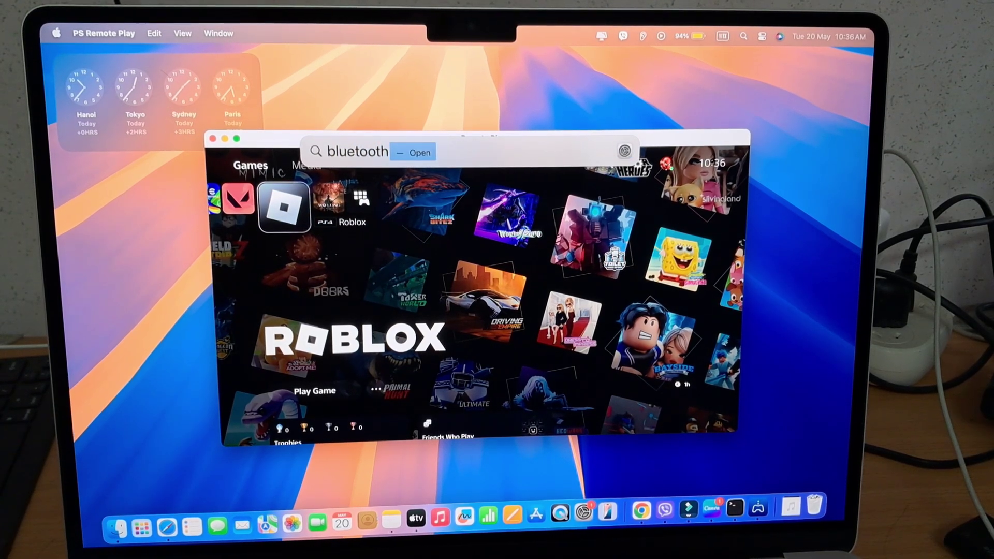
mouse_move(481, 388)
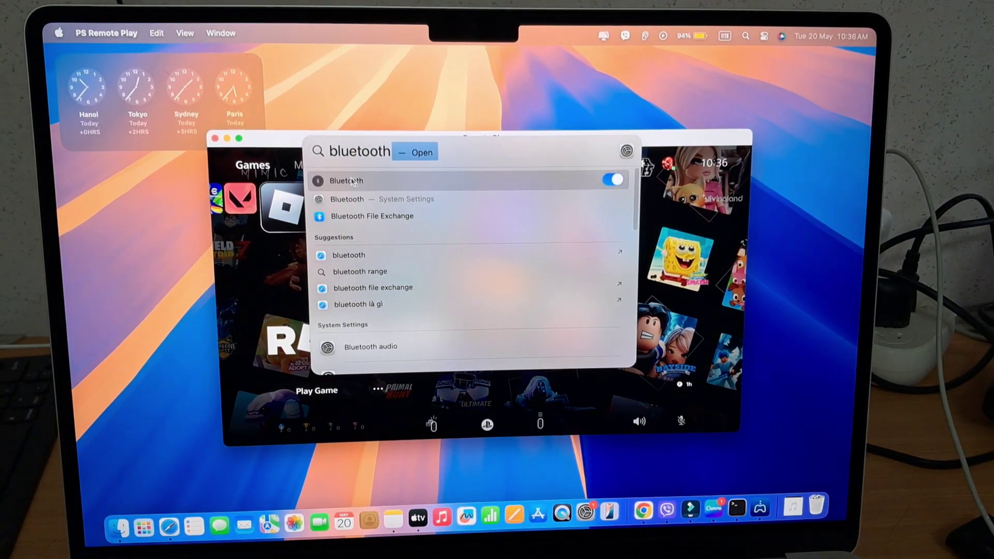
- Bring up the Mac's Bluetooth settings via Spotlight
left_click(362, 181)
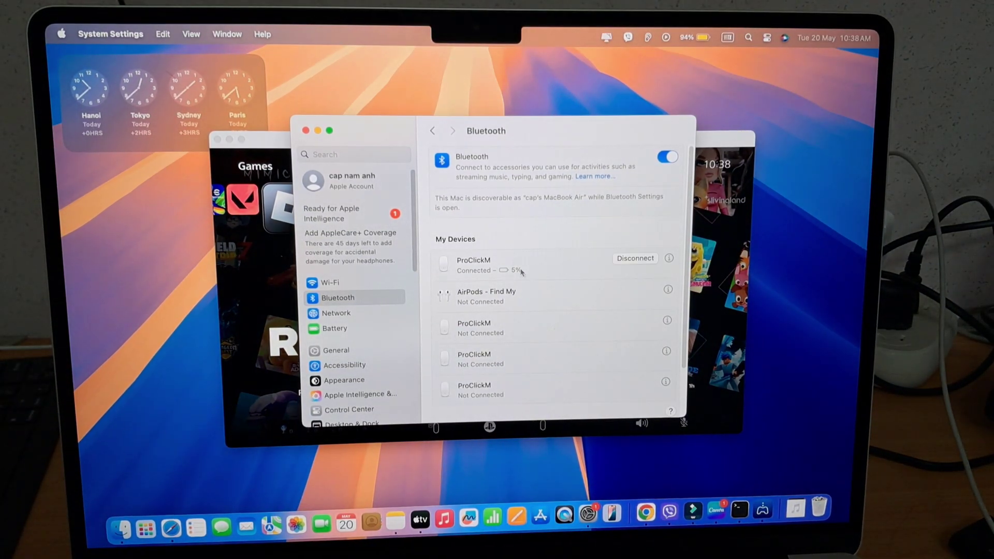
scroll(539, 315, "down", 2)
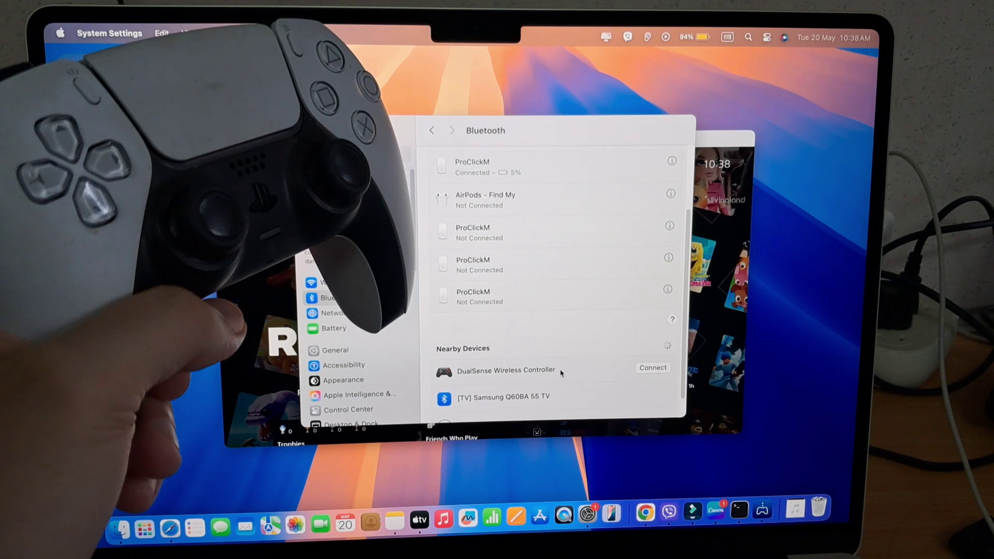
- Connect the DualSense Wireless Controller from Nearby Devices while it is in pairing mode
left_click(652, 368)
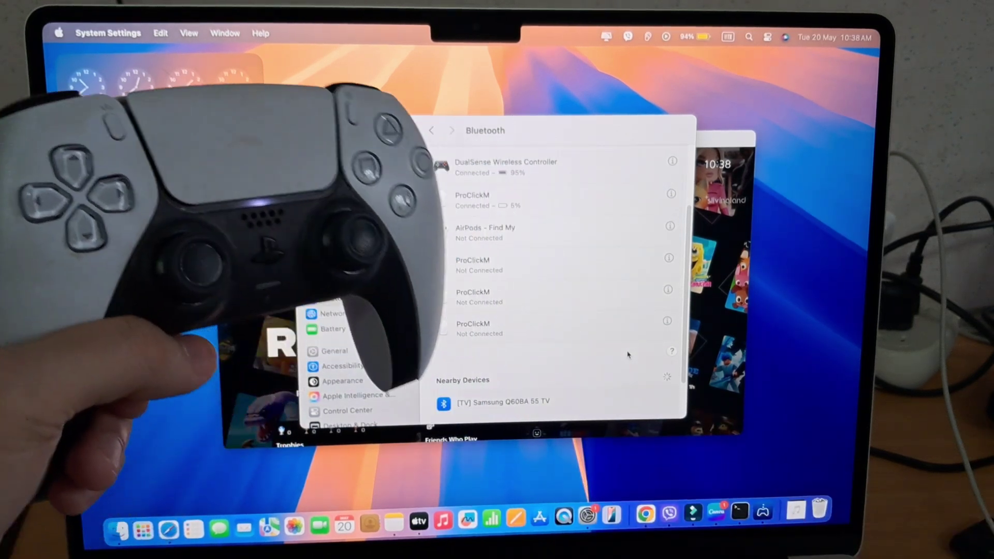
- Hide System Settings to return to the PS5 stream on the Roblox page
key("super+q")
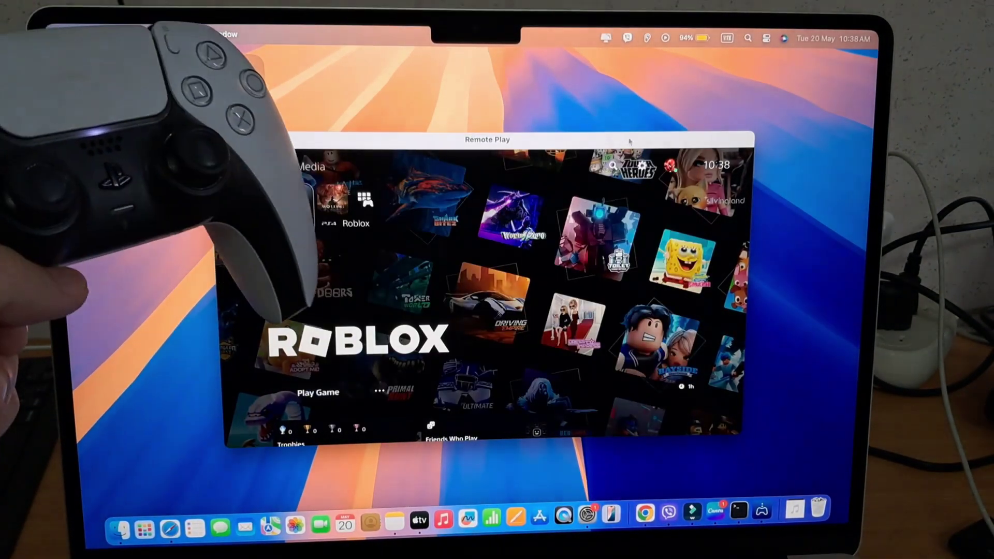